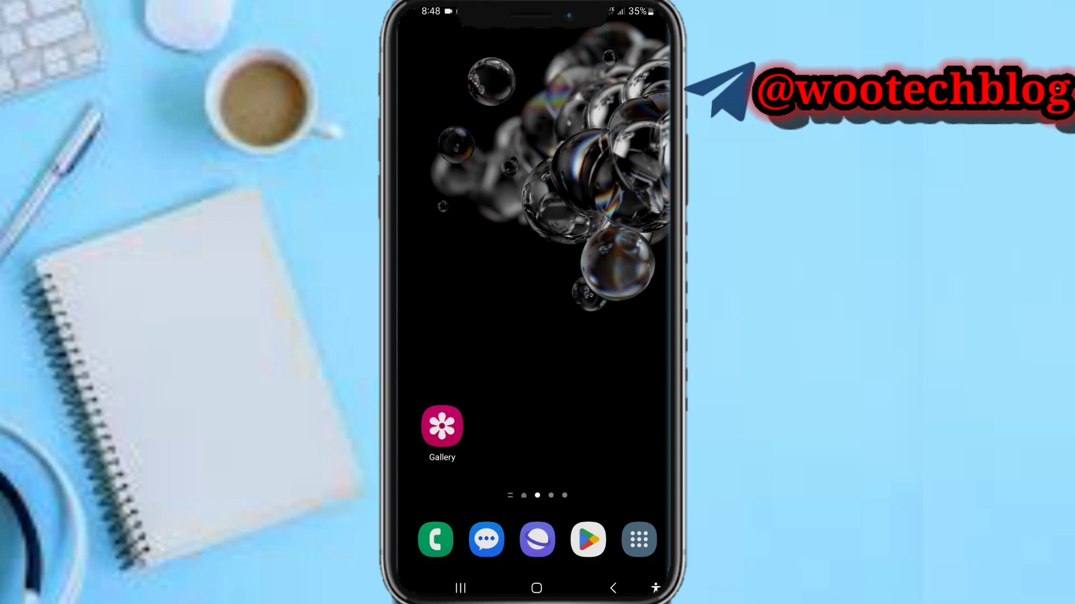
# Launch the Phantom wallet from the app drawer.
pyautogui.moveTo(538, 437); pyautogui.dragTo(538, 186)
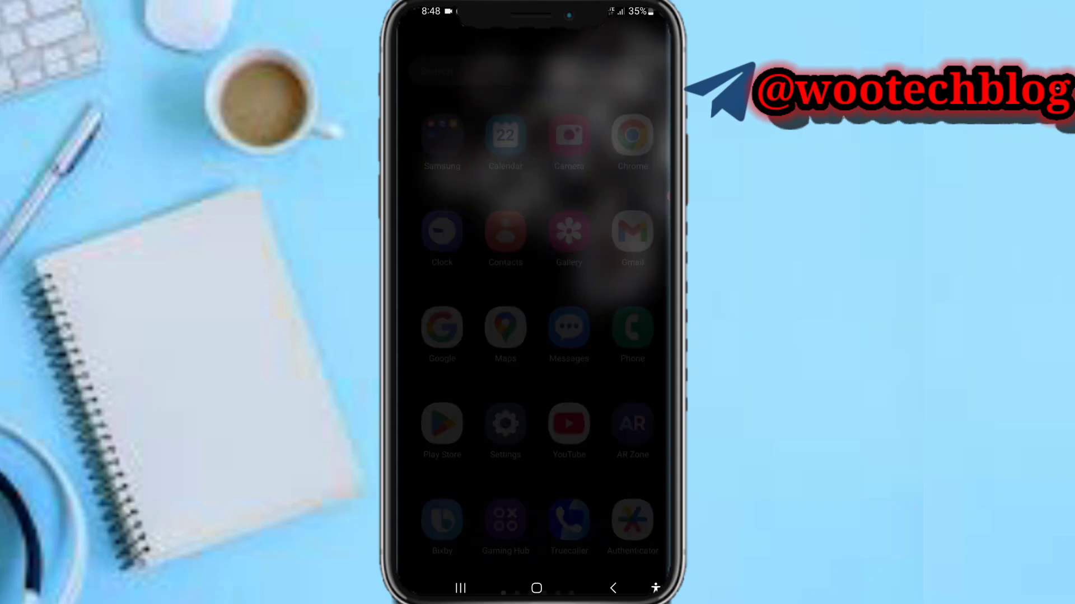
pyautogui.moveTo(630, 293); pyautogui.dragTo(437, 294)
pyautogui.click(568, 294)
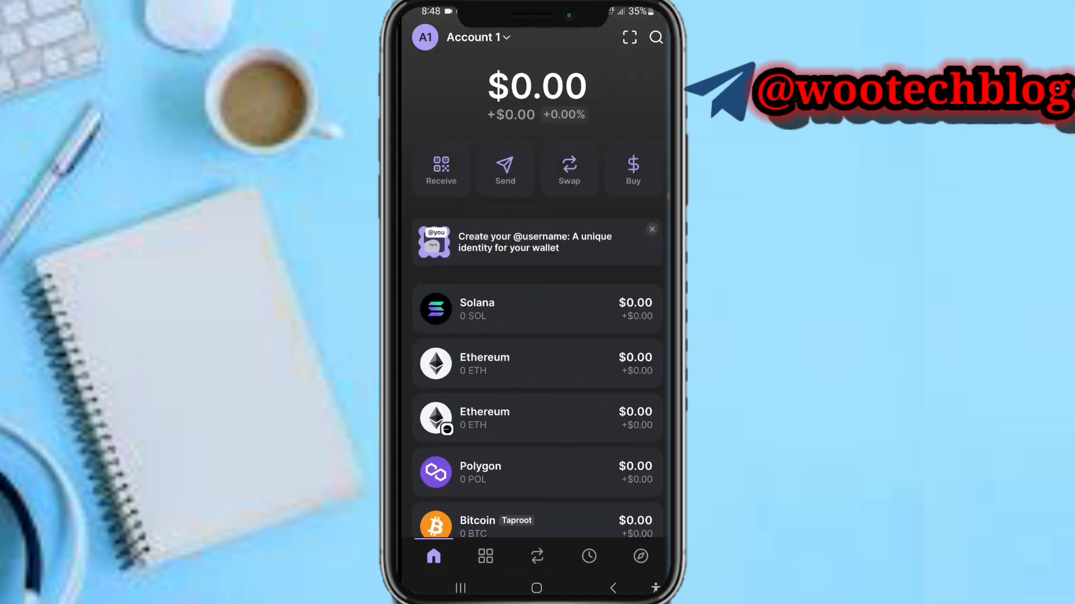
pyautogui.scroll(-1, 537, 336)
pyautogui.scroll(1, 537, 336)
# Visit the Swap screen, return Home, then go to the Explore page of sites and tokens.
pyautogui.click(570, 171)
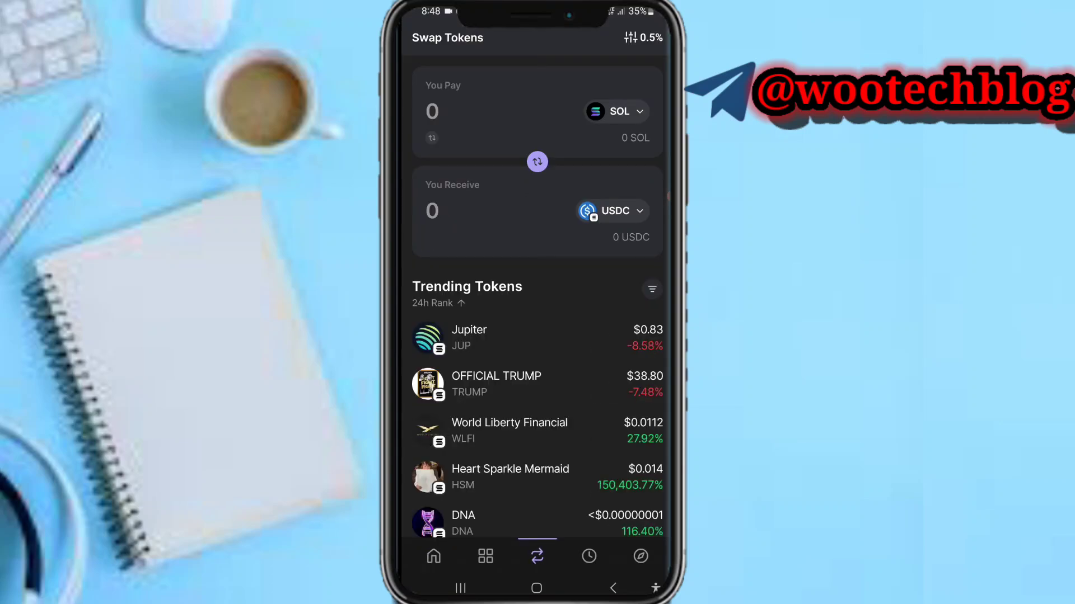
pyautogui.click(433, 556)
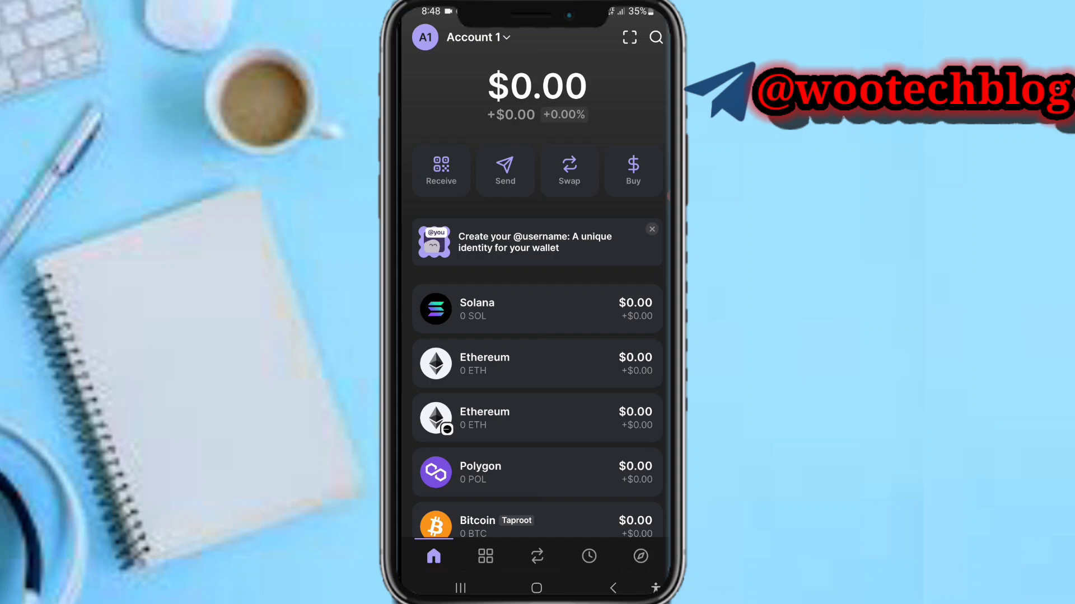
pyautogui.click(641, 556)
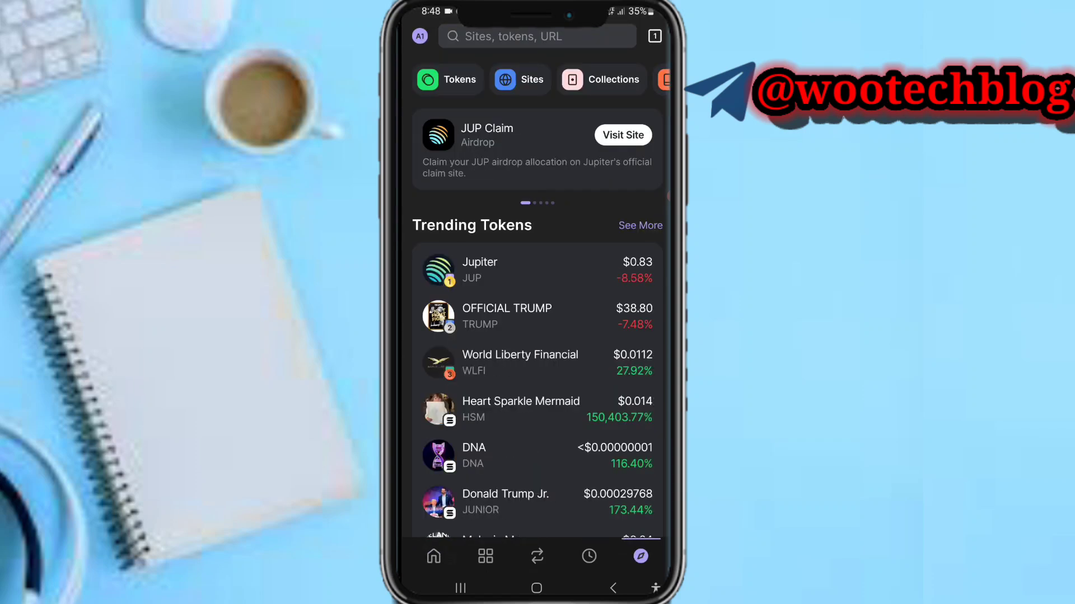
# Search 'jupiter' and load the Jupiter DeFi site in the wallet browser.
pyautogui.click(538, 36)
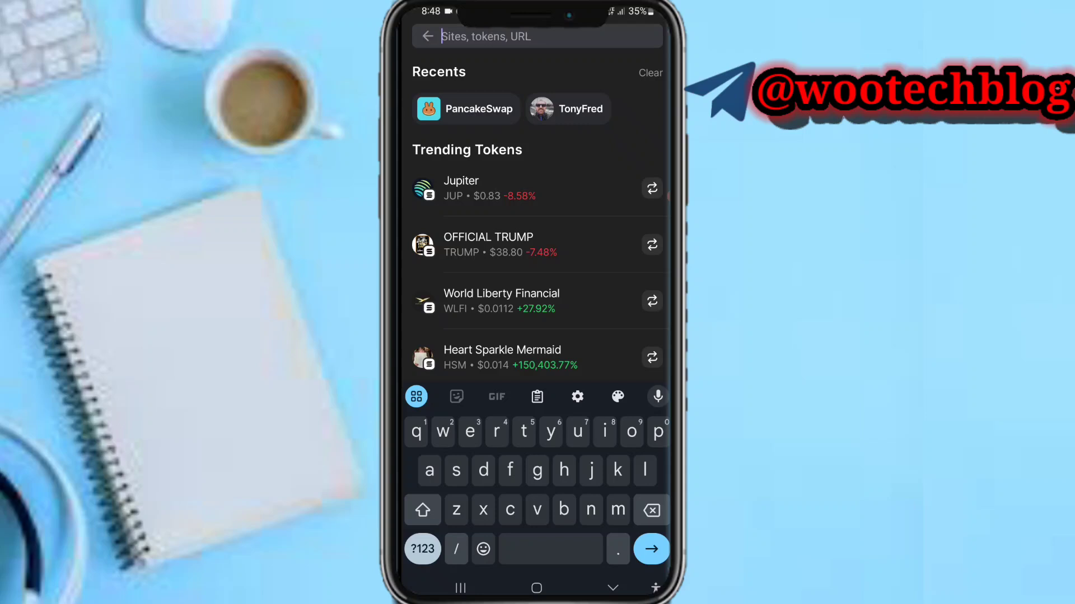
pyautogui.write('jup')
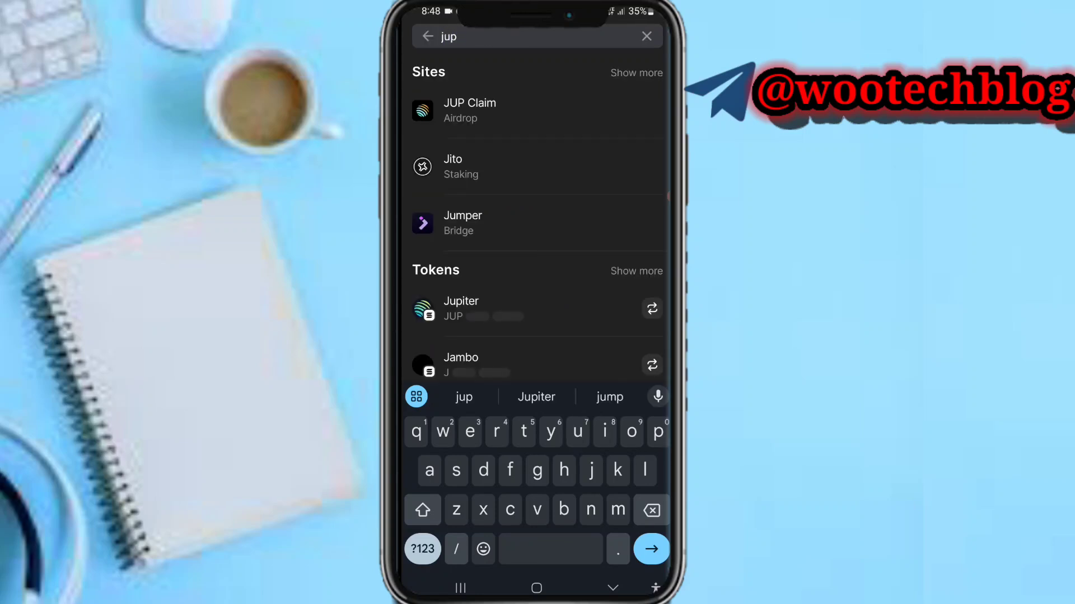
pyautogui.write('i')
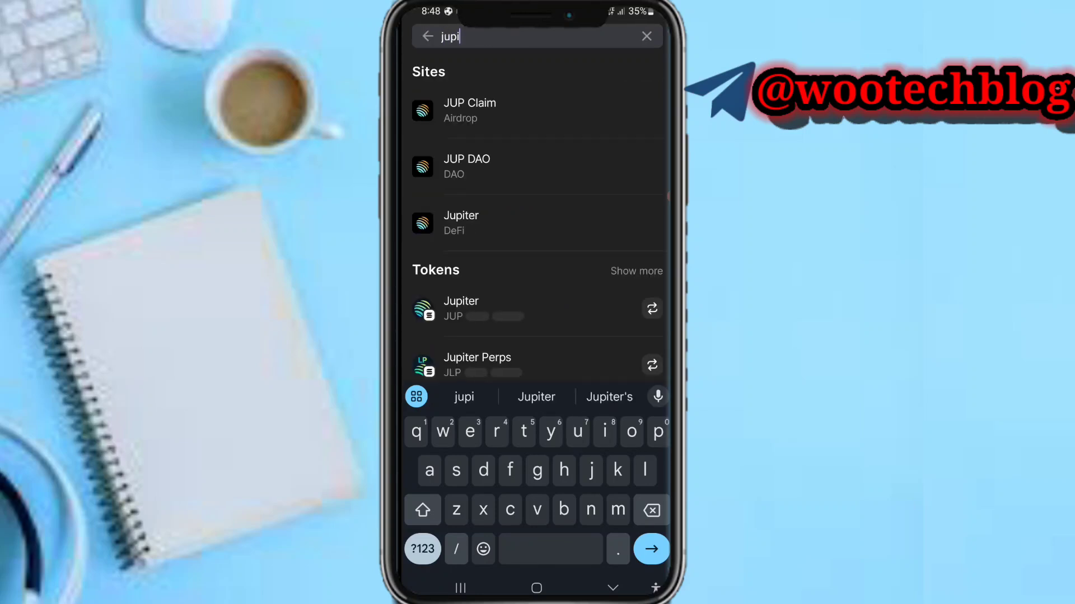
pyautogui.write('ter')
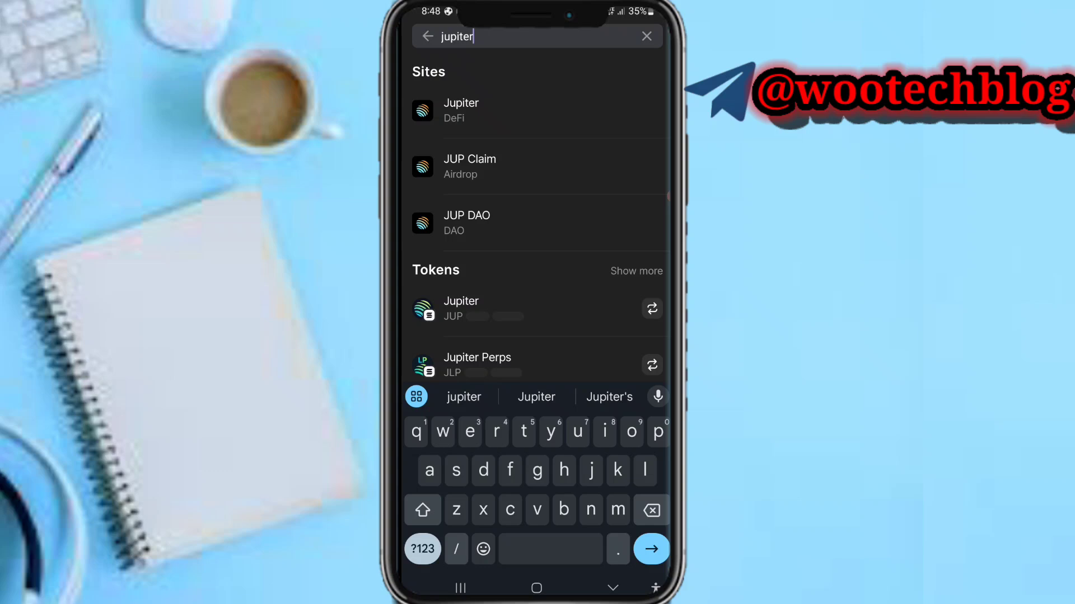
pyautogui.click(461, 108)
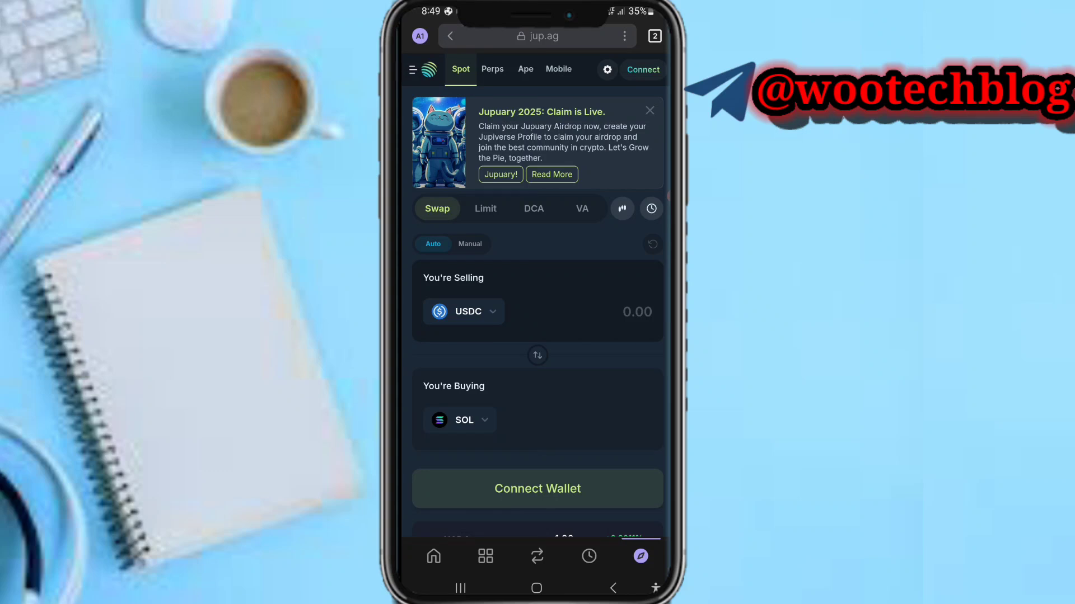
# Connect the Phantom account to Jupiter, approving the site's access.
pyautogui.click(644, 69)
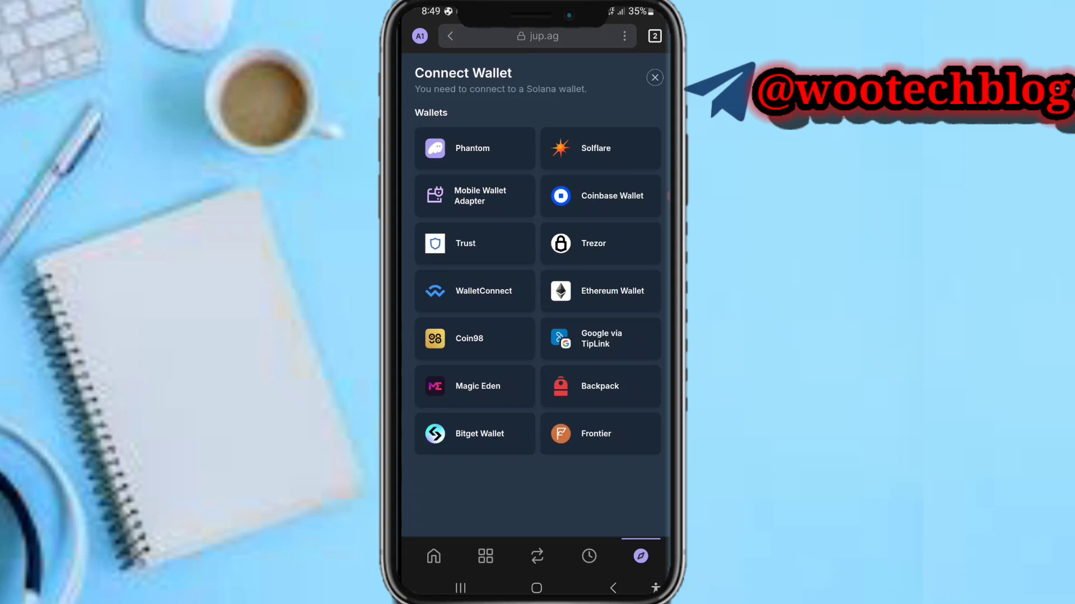
pyautogui.click(601, 290)
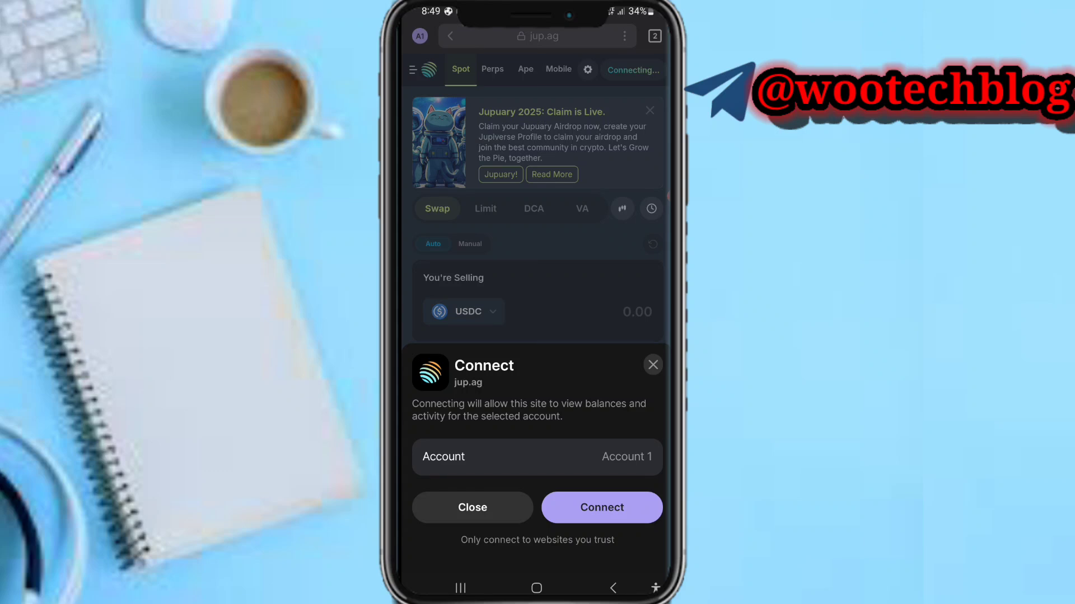
pyautogui.click(602, 507)
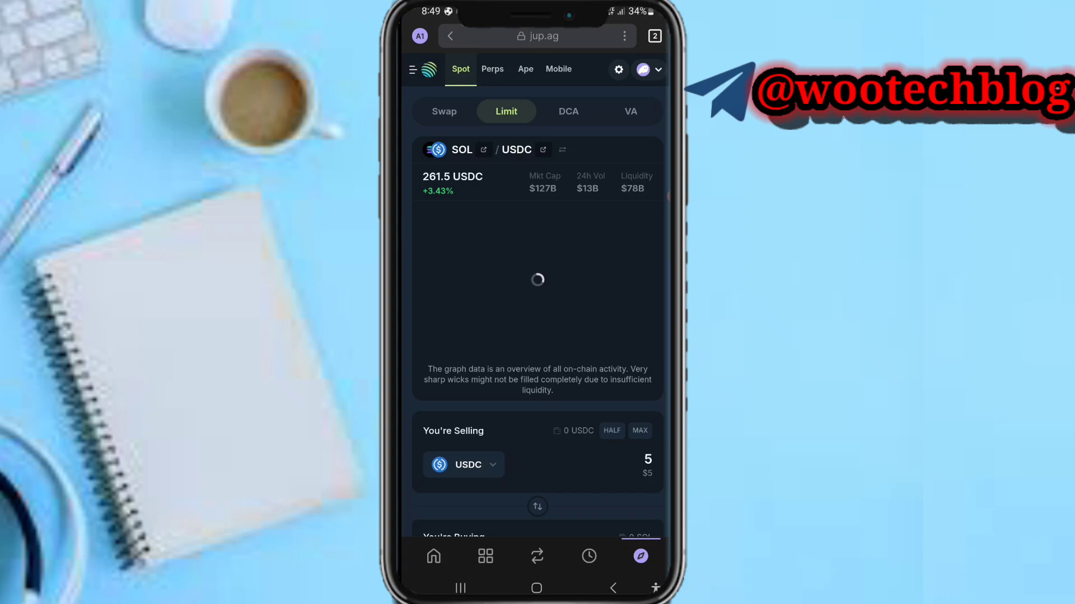
pyautogui.scroll(-1, 538, 294)
pyautogui.scroll(-2, 537, 294)
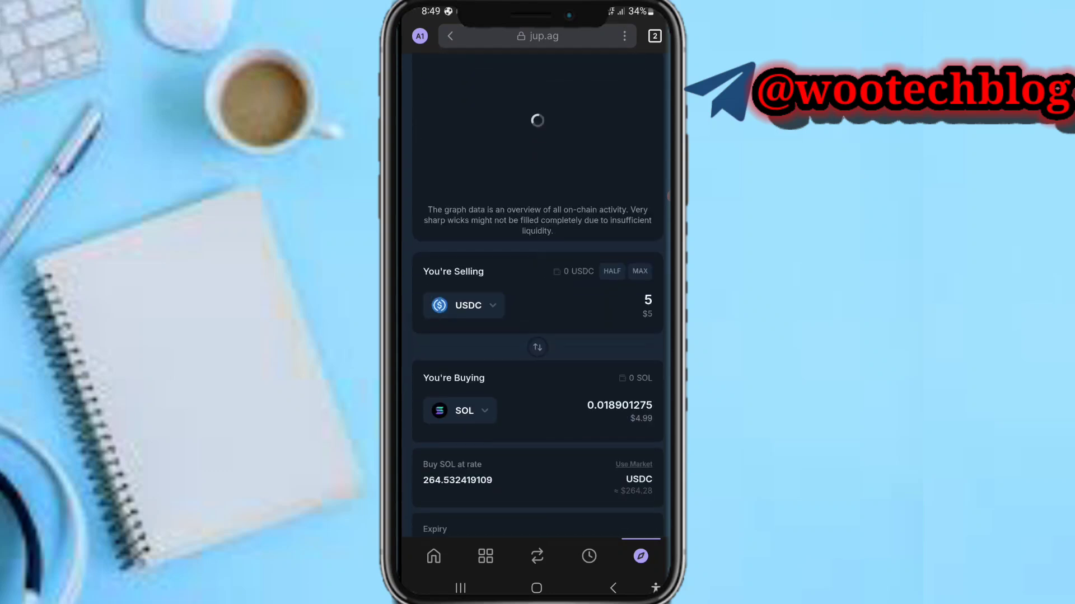
pyautogui.scroll(1, 537, 302)
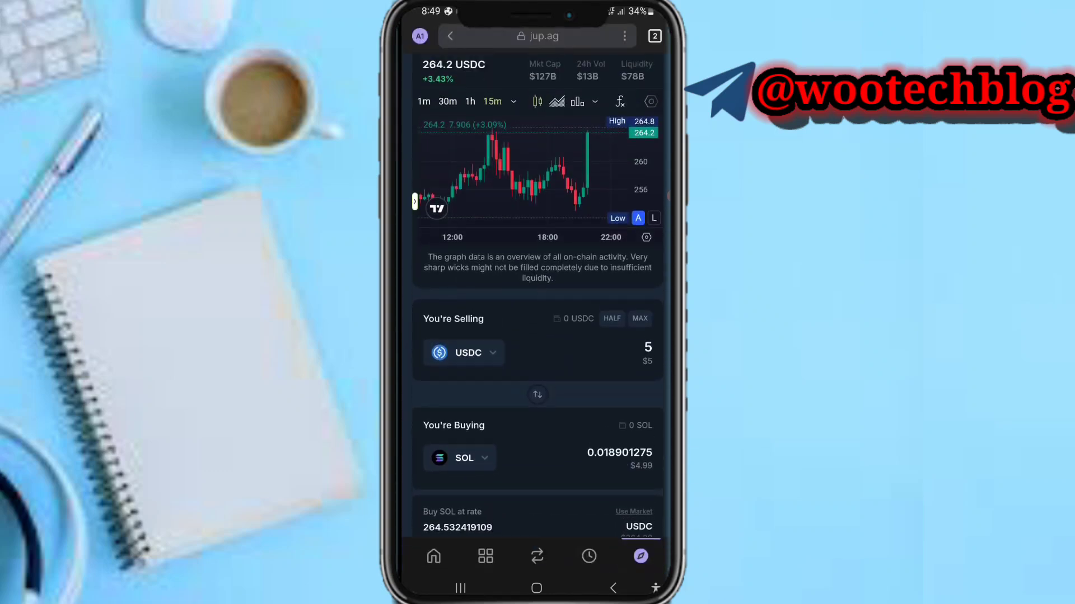
# Make MELANIA the token being sold and bring up the buy-side token list.
pyautogui.click(467, 353)
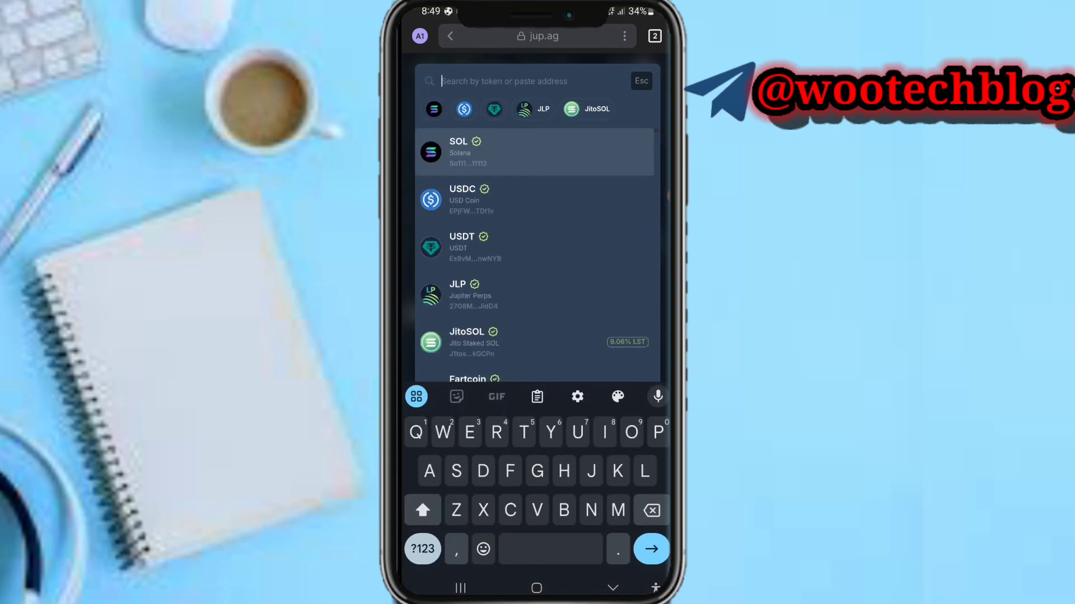
pyautogui.click(538, 151)
pyautogui.scroll(-3, 537, 294)
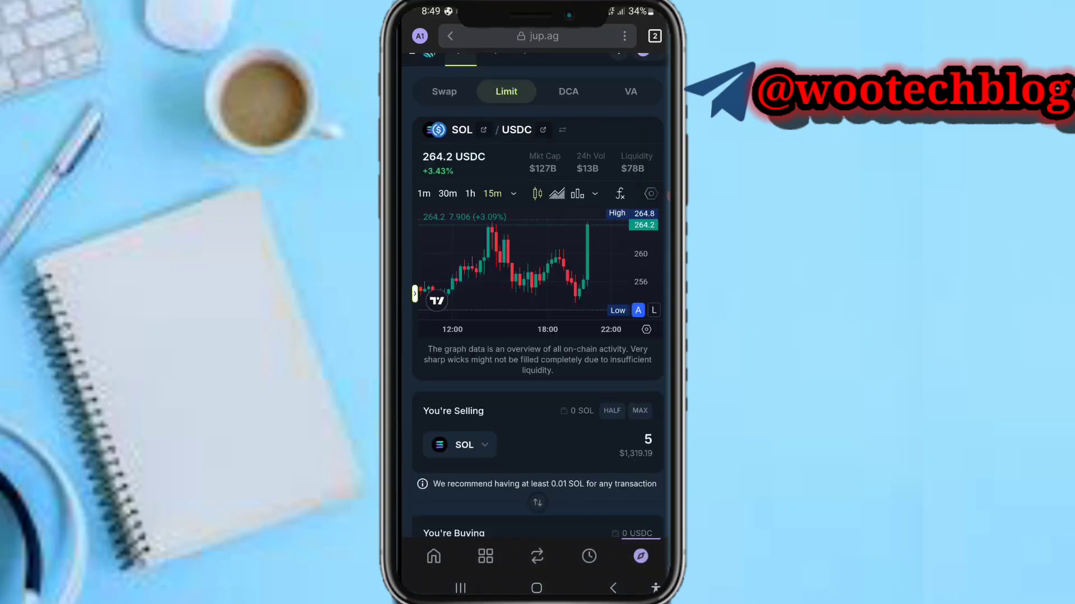
pyautogui.scroll(-1, 537, 294)
pyautogui.click(468, 435)
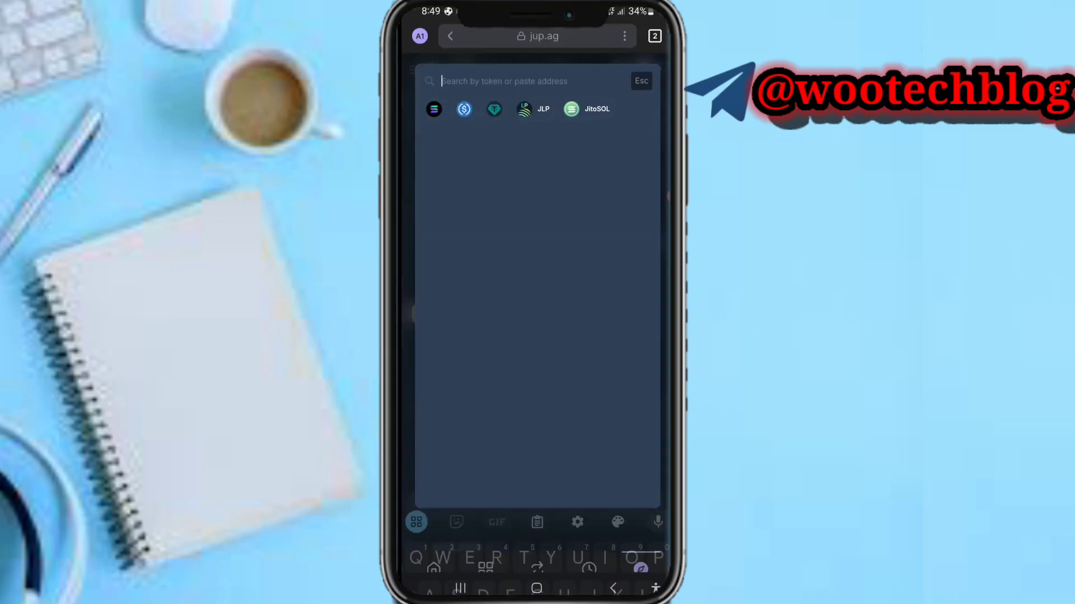
pyautogui.scroll(-4, 537, 252)
pyautogui.scroll(-2, 538, 252)
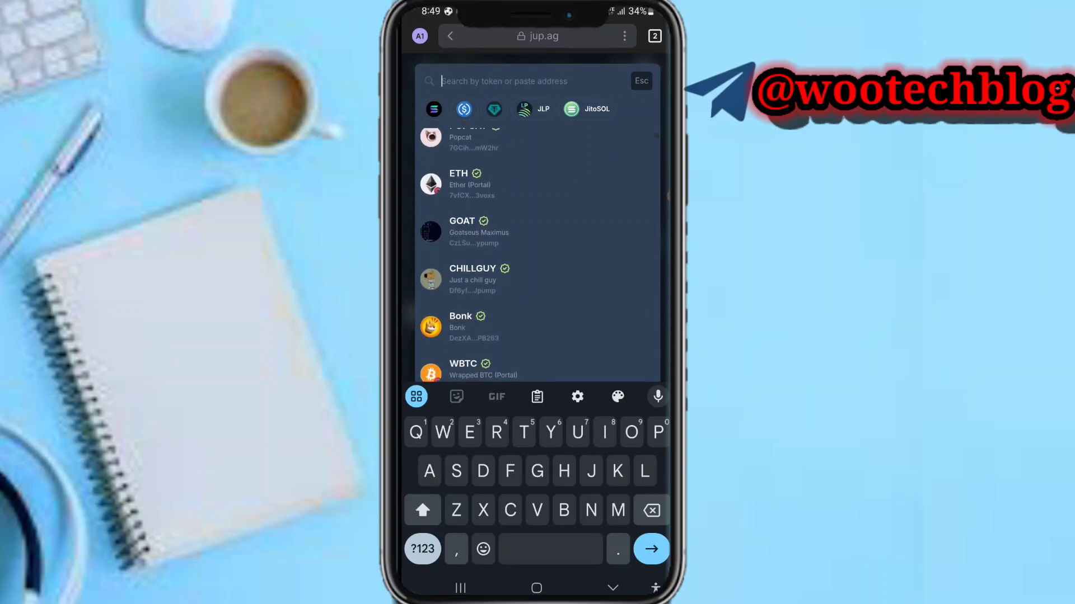
pyautogui.write('me')
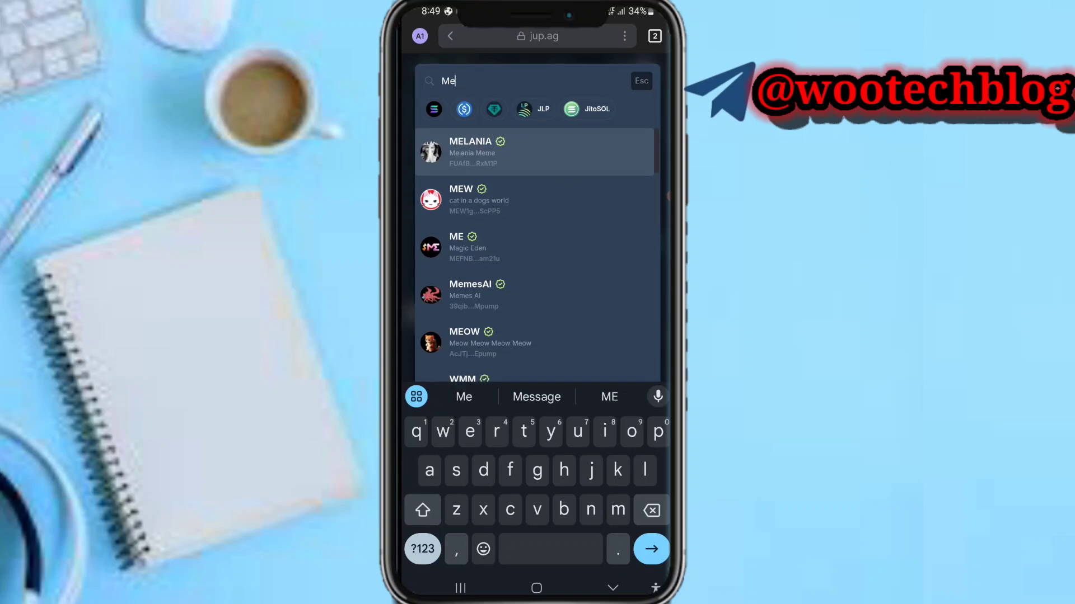
pyautogui.click(504, 144)
pyautogui.scroll(-3, 535, 300)
pyautogui.scroll(-3, 535, 299)
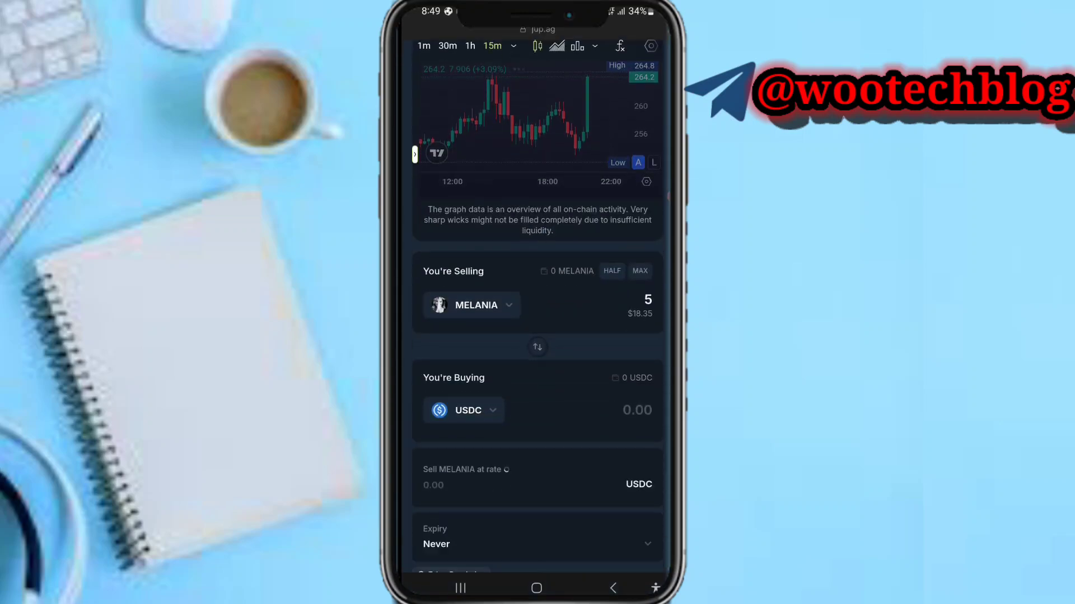
pyautogui.click(444, 408)
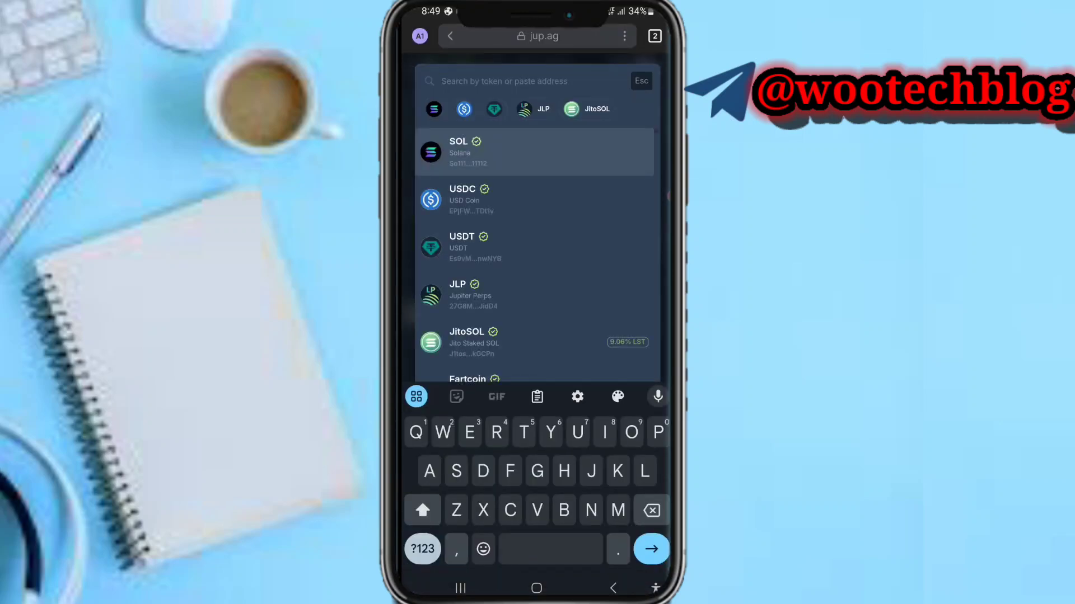
# Choose SOL as the token to buy and set the rate to 0.05 SOL per MELANIA.
pyautogui.click(470, 149)
pyautogui.scroll(-5, 538, 336)
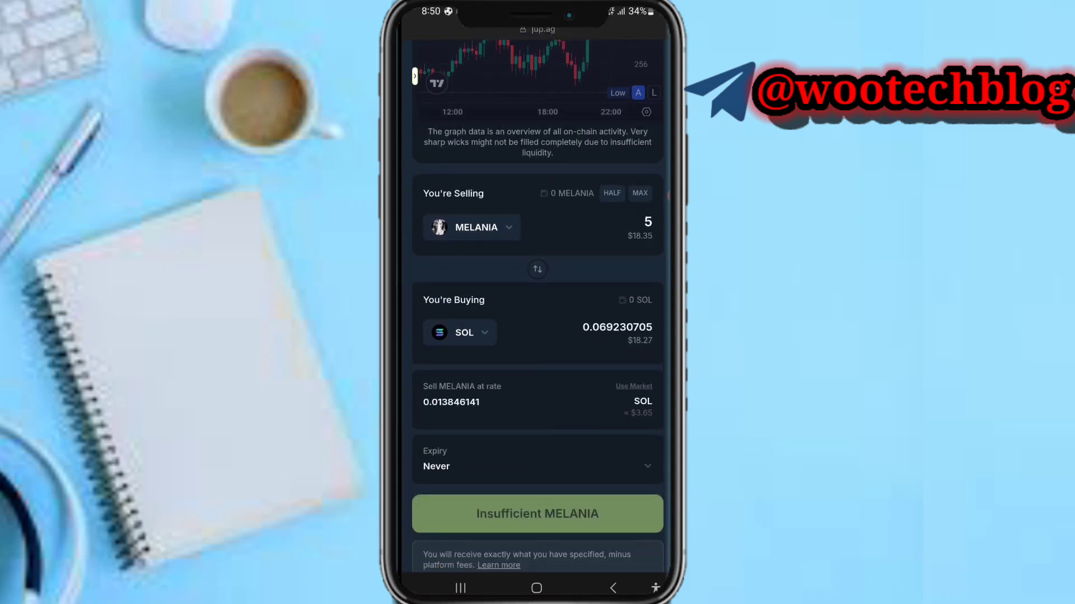
pyautogui.click(475, 401)
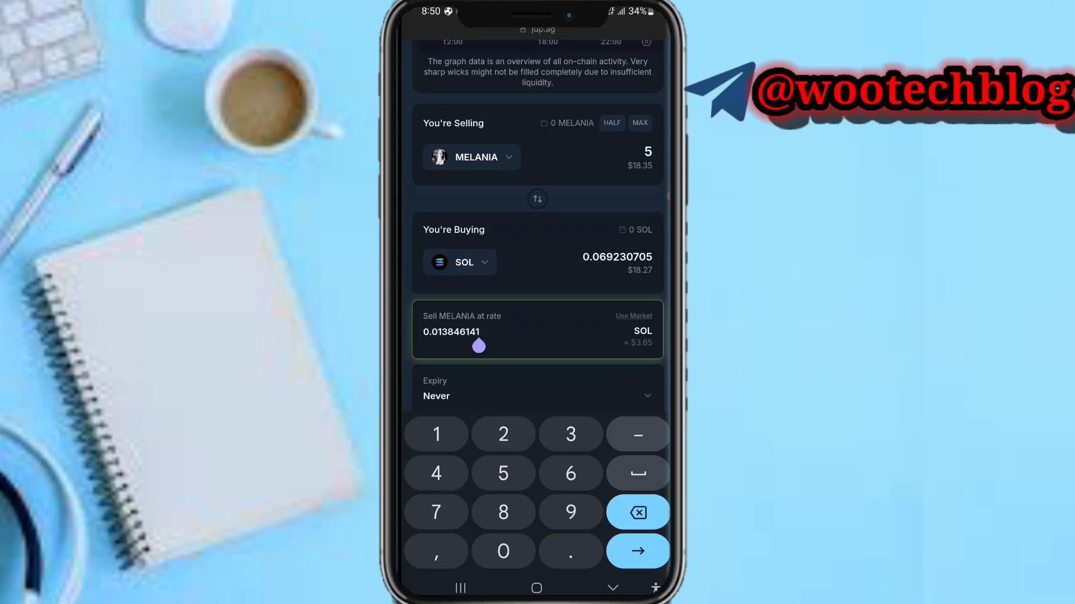
pyautogui.press('BackSpace')
pyautogui.press('BackSpace')
pyautogui.press('BackSpace')
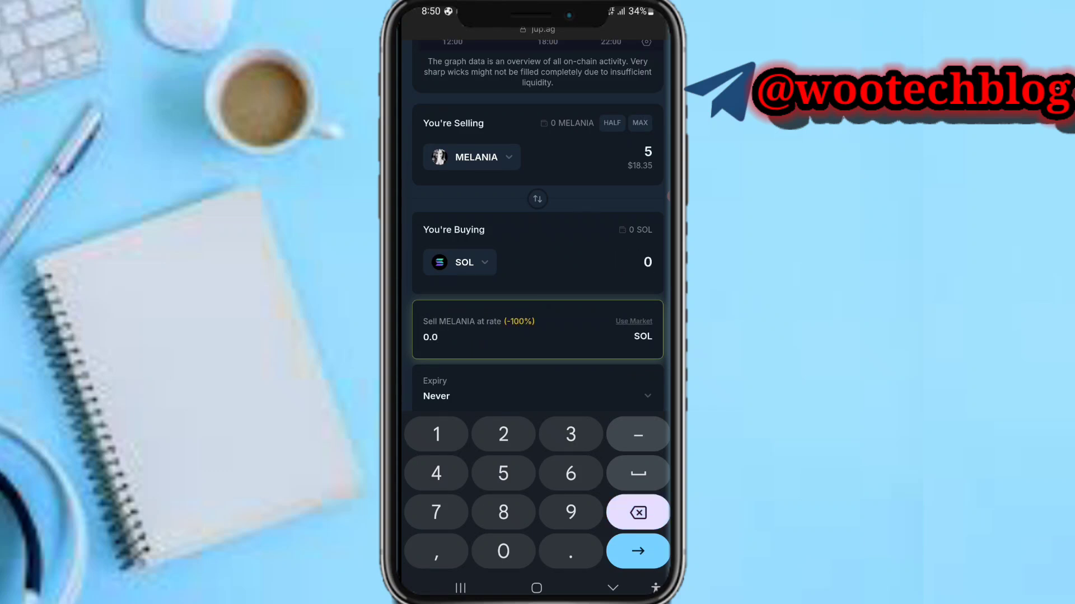
pyautogui.write('5')
pyautogui.click(613, 587)
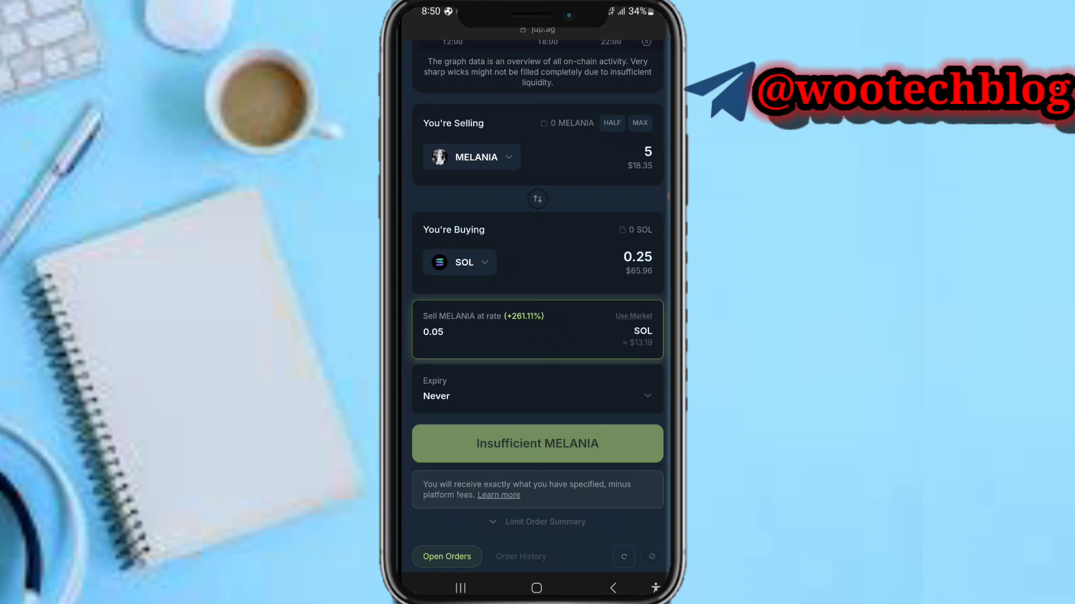
pyautogui.click(643, 167)
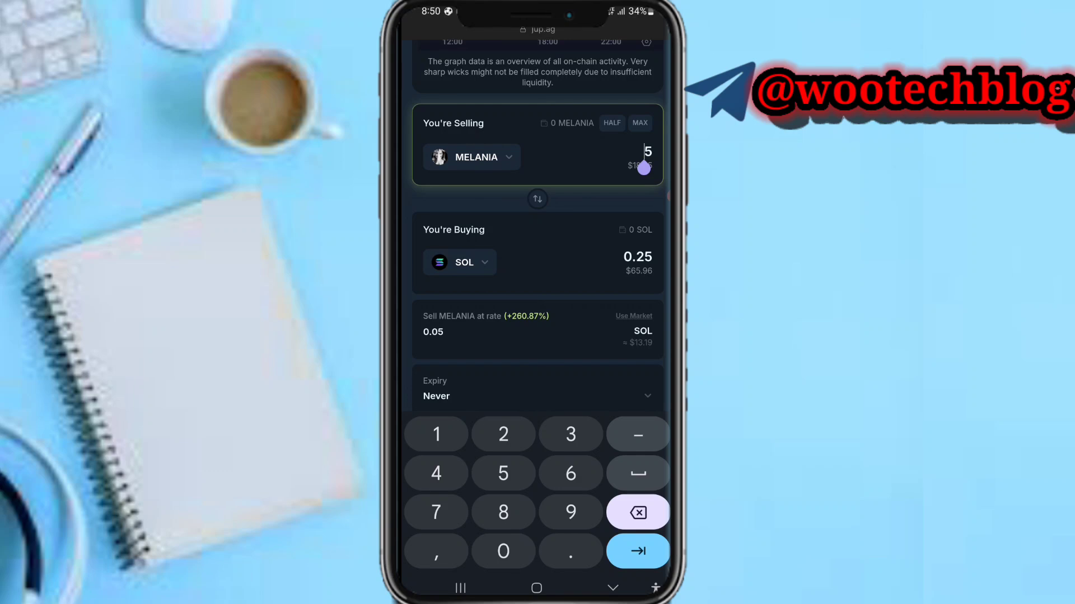
# Set the selling amount to 100 MELANIA.
pyautogui.click(644, 167)
pyautogui.write('1')
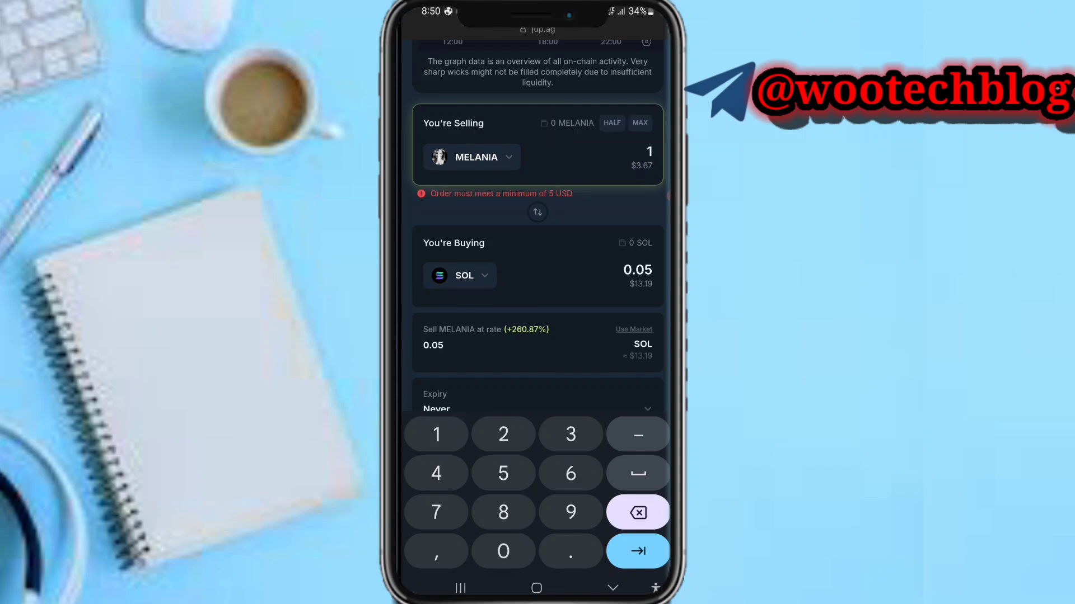
pyautogui.write('00')
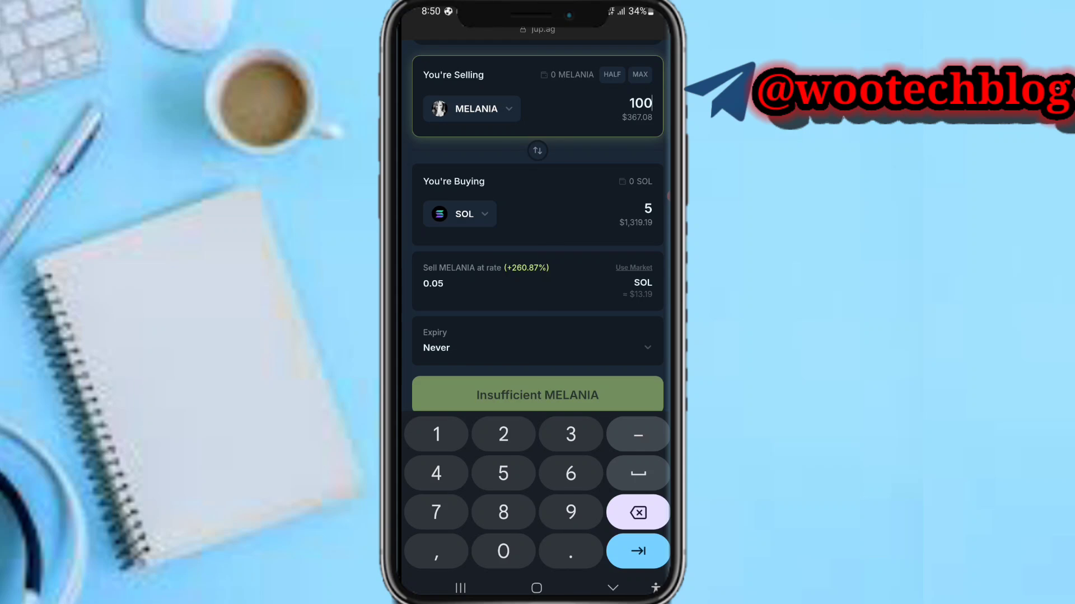
pyautogui.press('Escape')
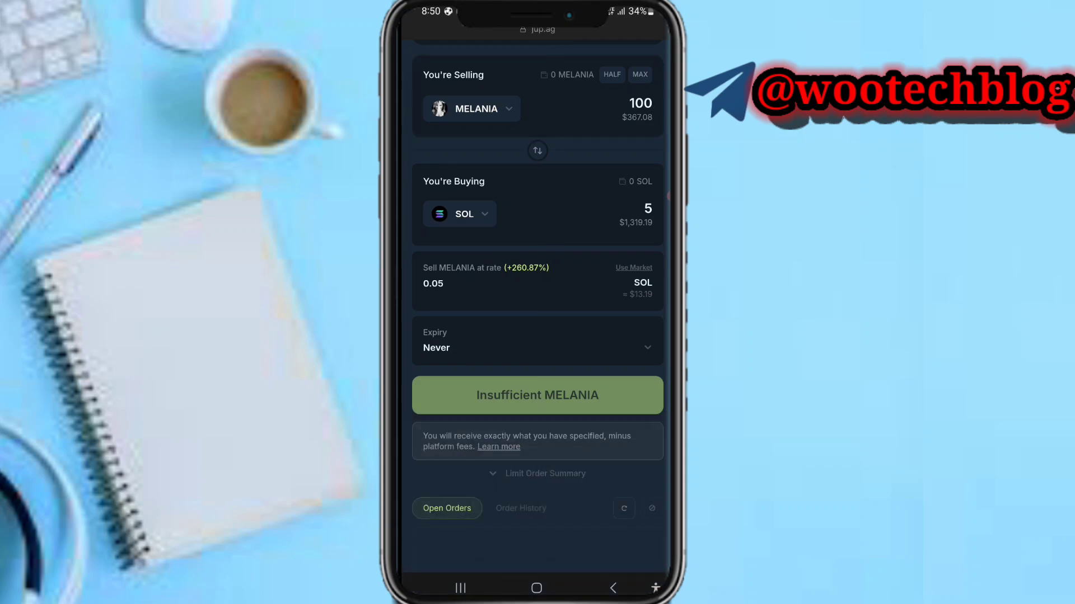
# Set the rate to 15 SOL per MELANIA, giving 1,500 SOL to buy.
pyautogui.click(433, 284)
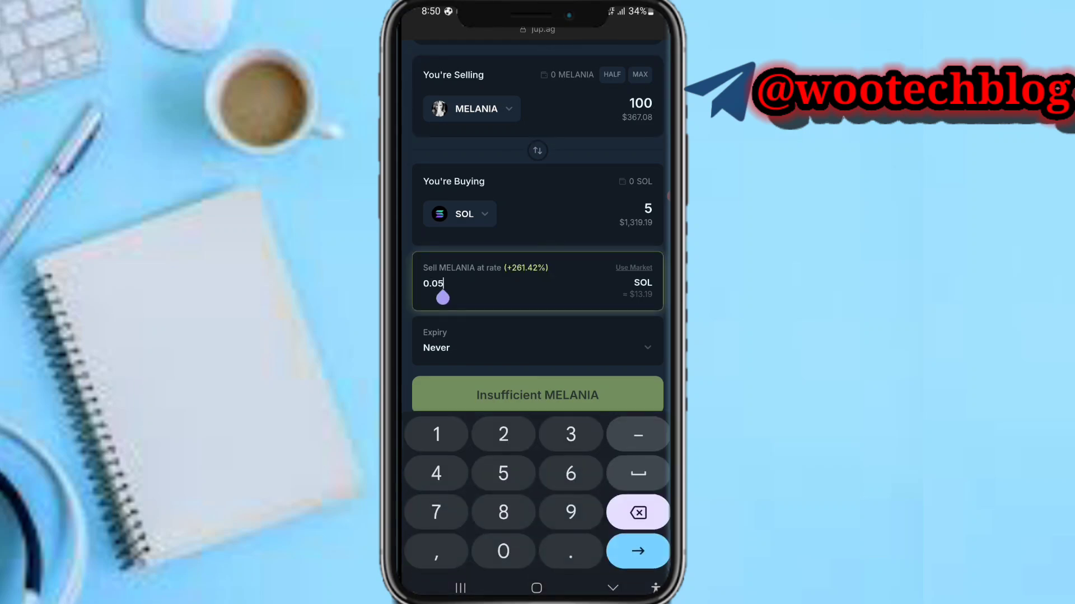
pyautogui.press('BackSpace')
pyautogui.press('BackSpace')
pyautogui.press('BackSpace')
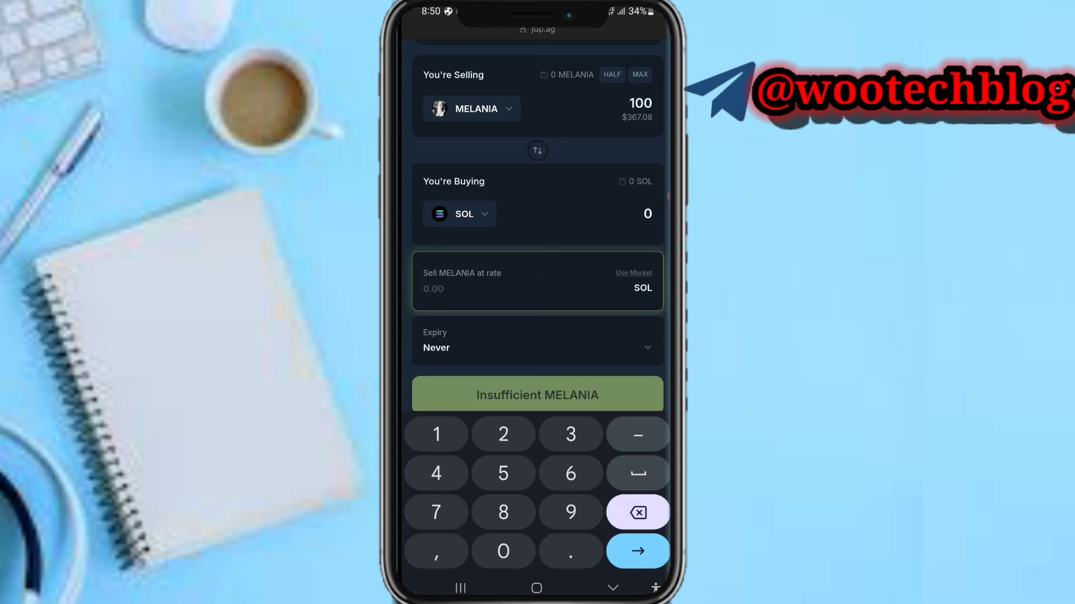
pyautogui.write('15')
pyautogui.press('Escape')
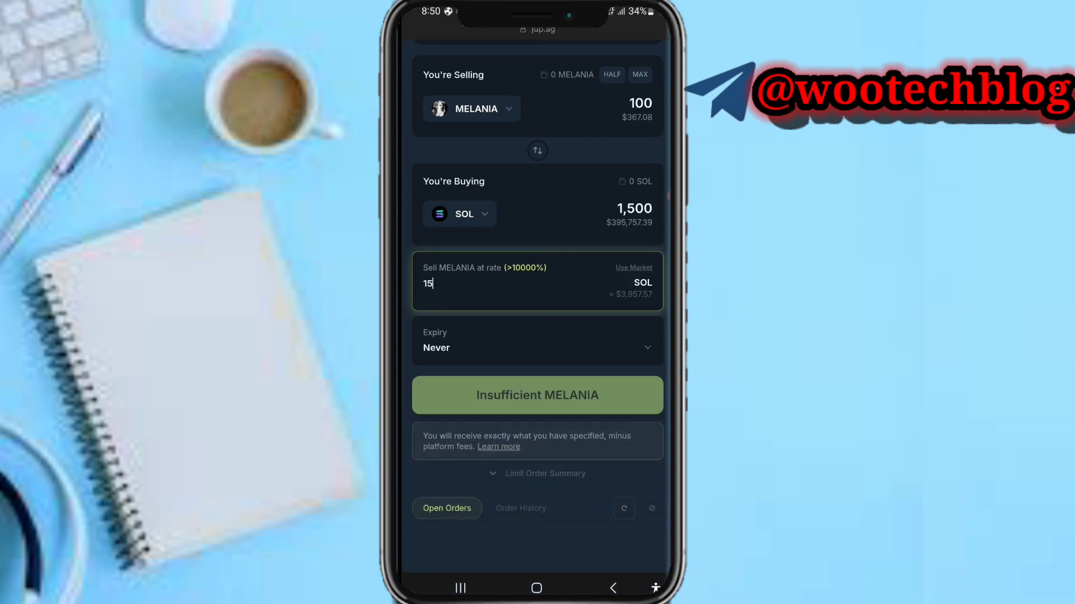
pyautogui.click(538, 339)
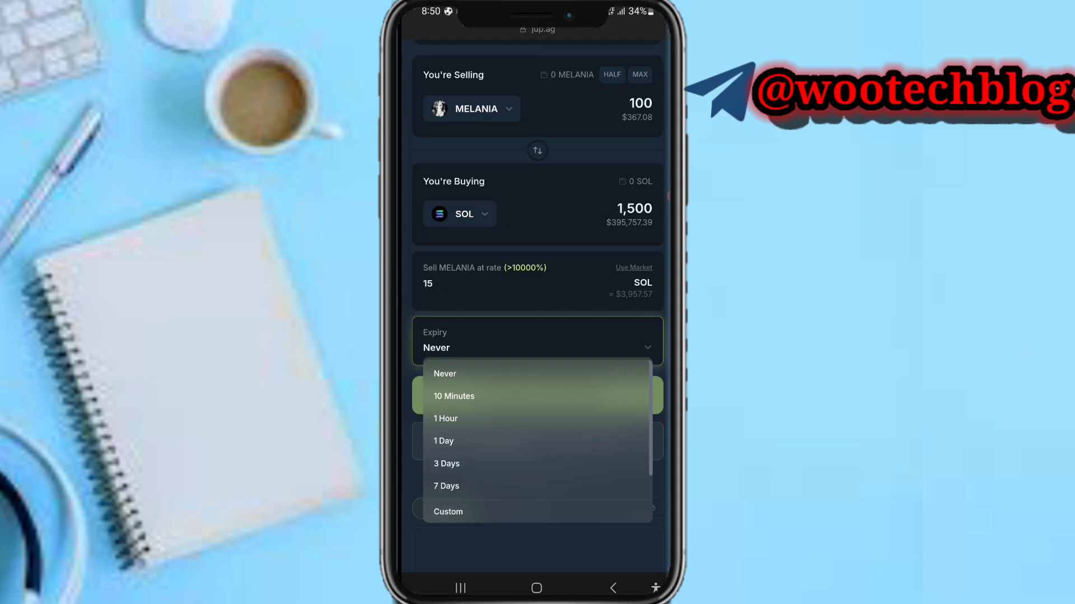
# Keep the order expiry at Never and view the empty Open Orders list.
pyautogui.click(445, 374)
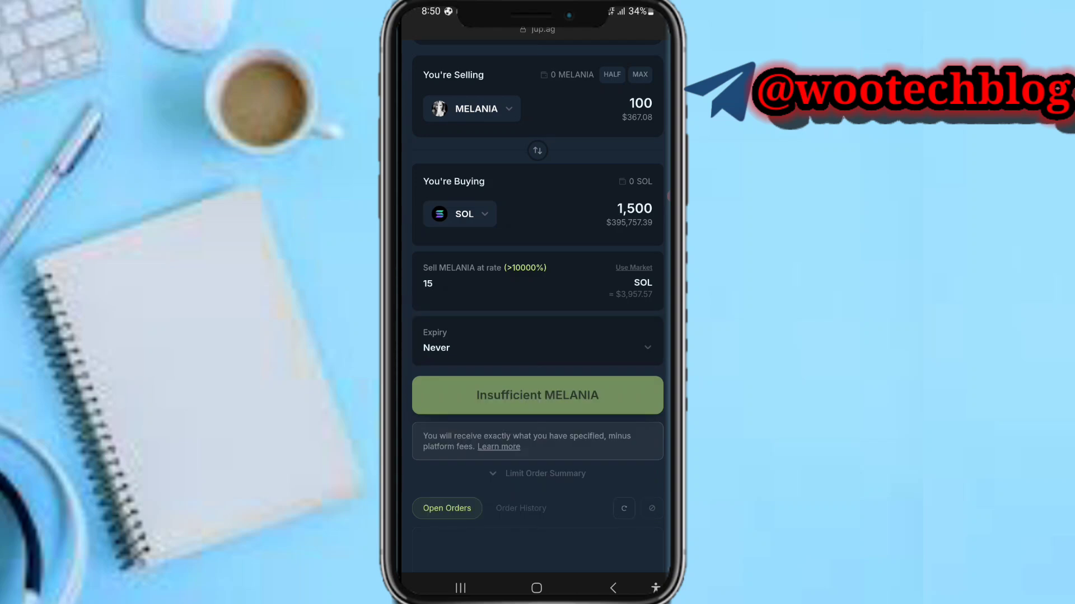
pyautogui.scroll(-3, 537, 336)
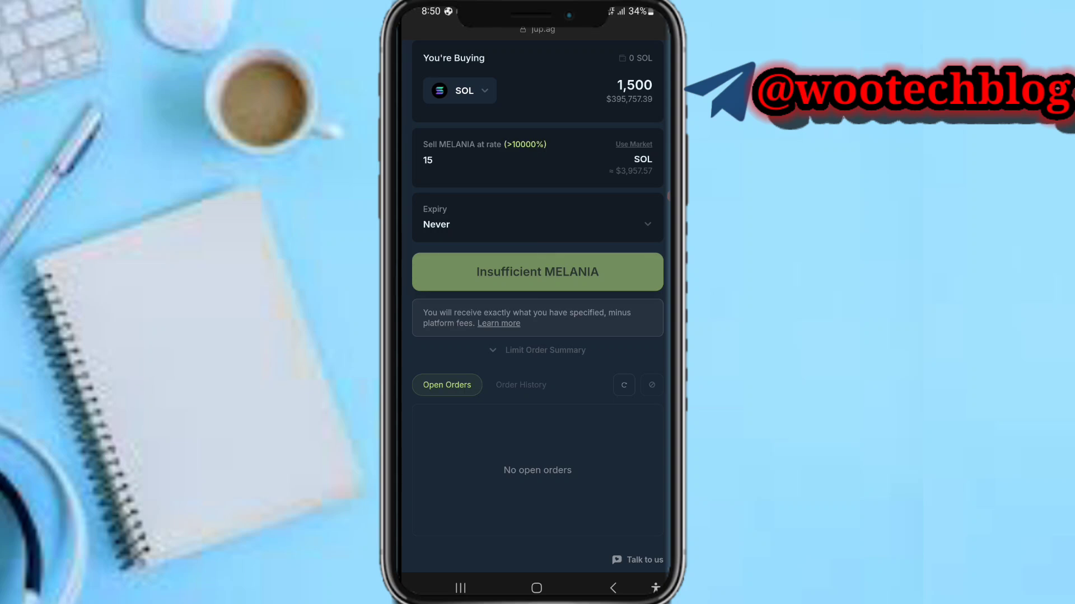
pyautogui.click(661, 195)
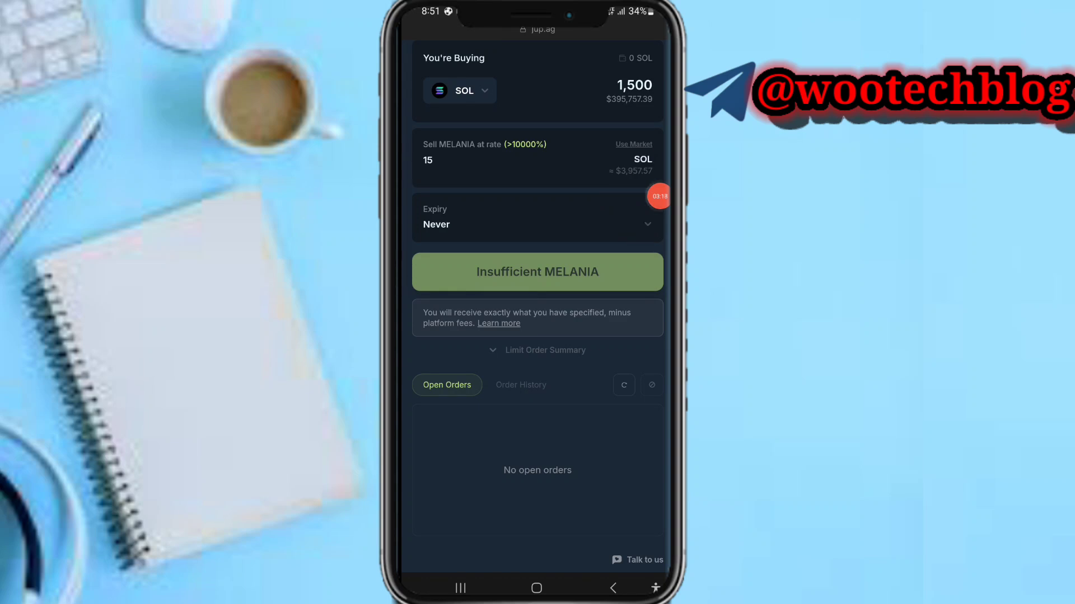
pyautogui.click(660, 196)
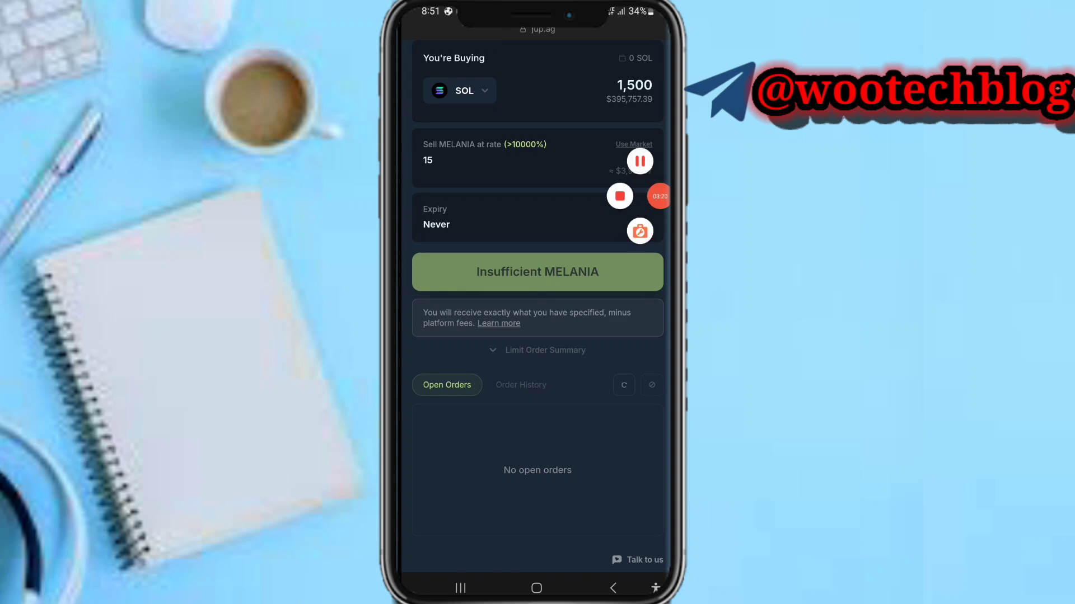